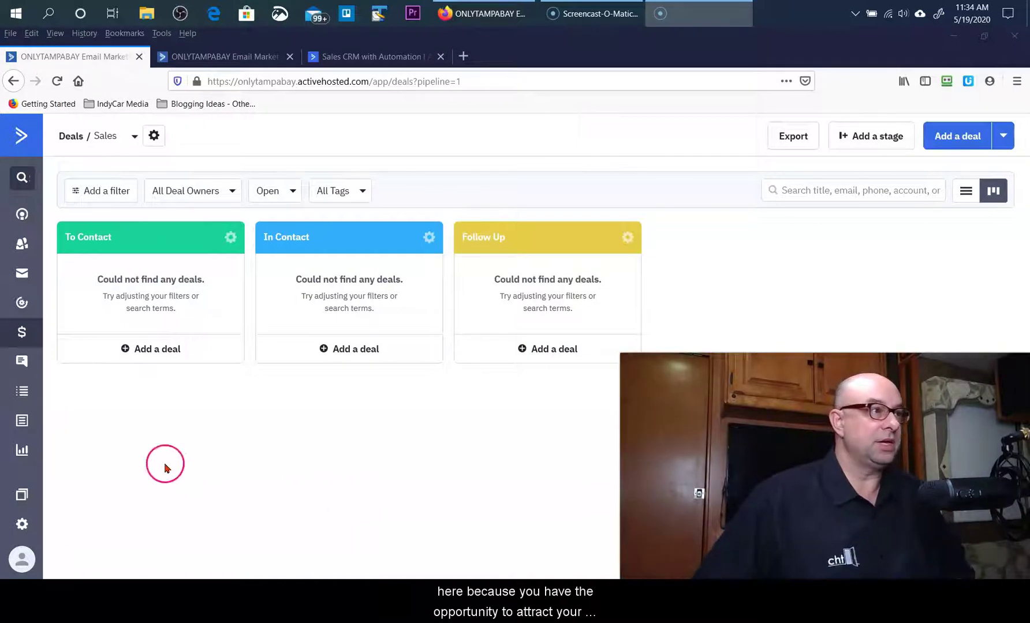
Create a new deals pipeline named 'Free Report' from the pipeline dropdown
{"action": "left_click", "coordinate": [134, 138]}
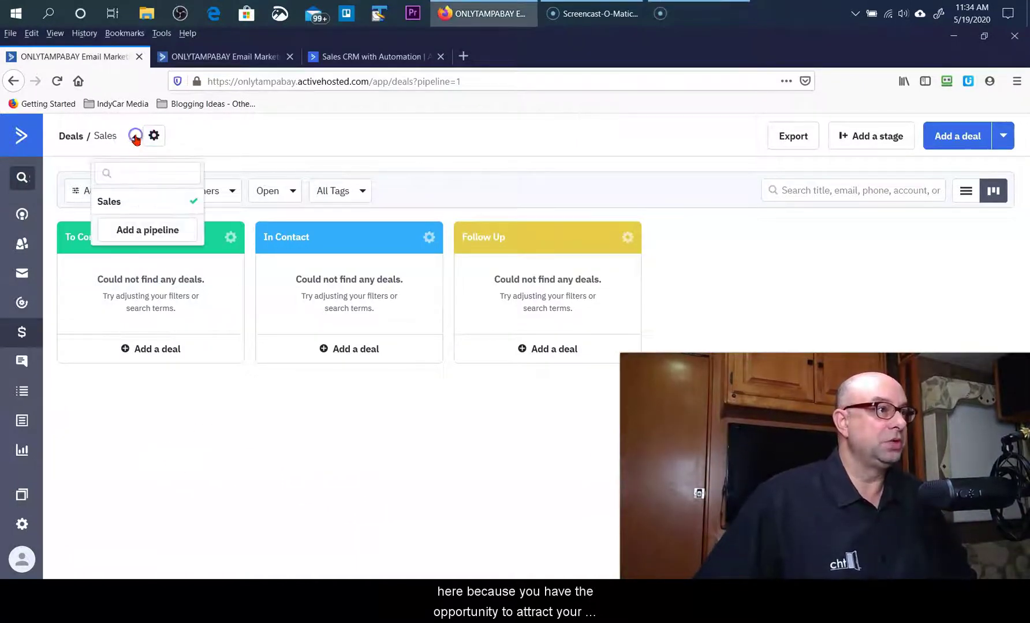
{"action": "left_click", "coordinate": [142, 230]}
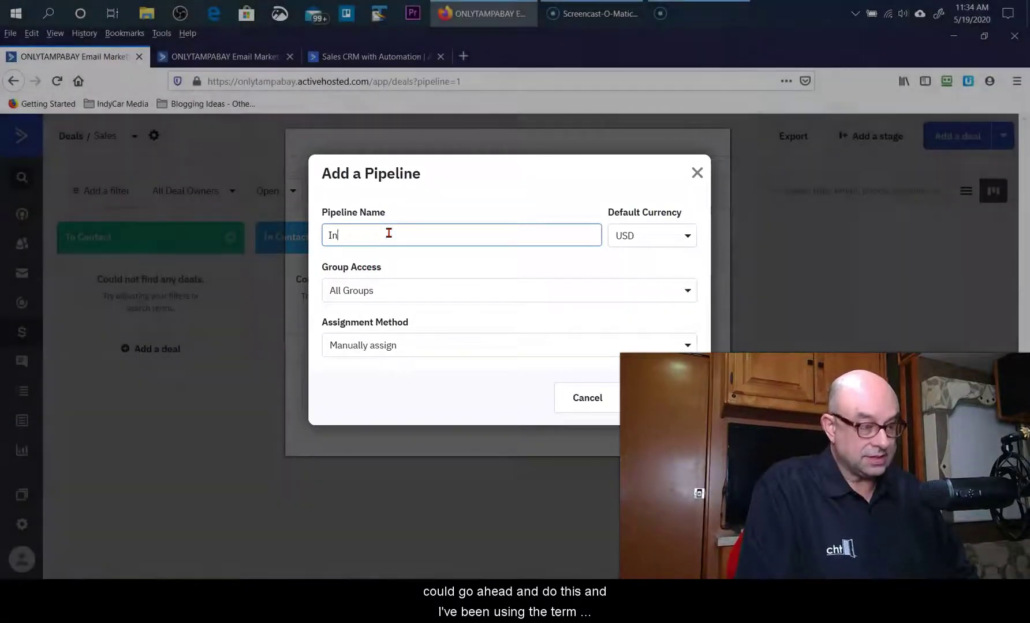
{"action": "type", "text": "Fre"}
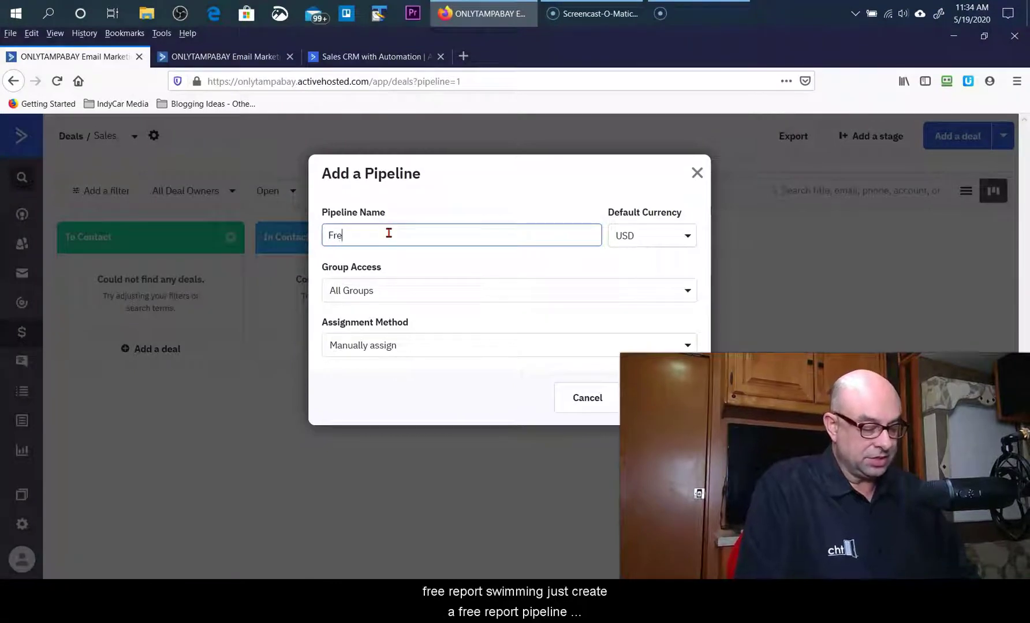
{"action": "type", "text": "e Report"}
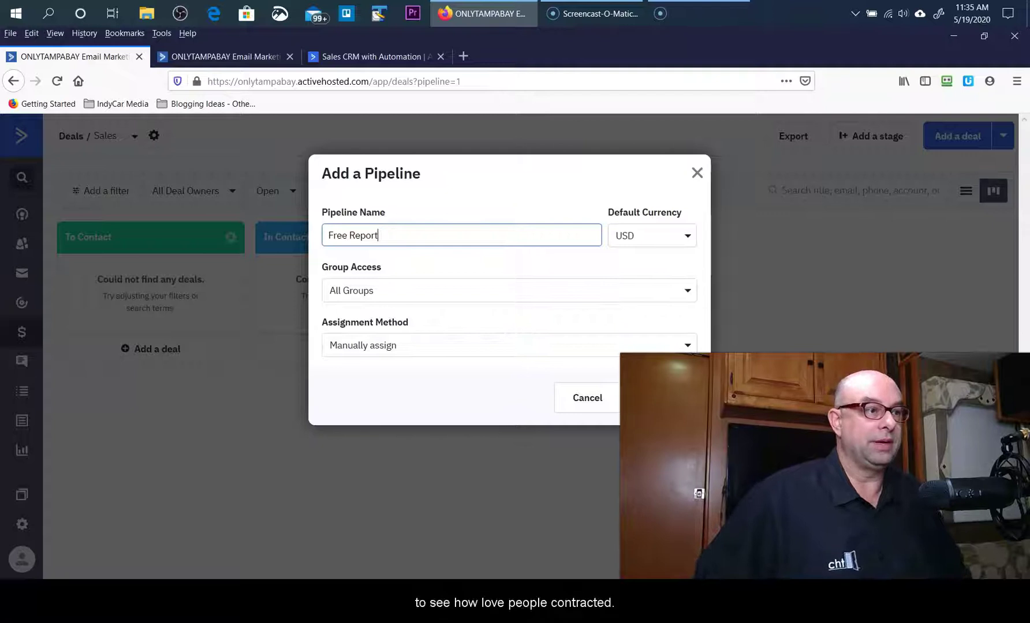
{"action": "left_click", "coordinate": [643, 398]}
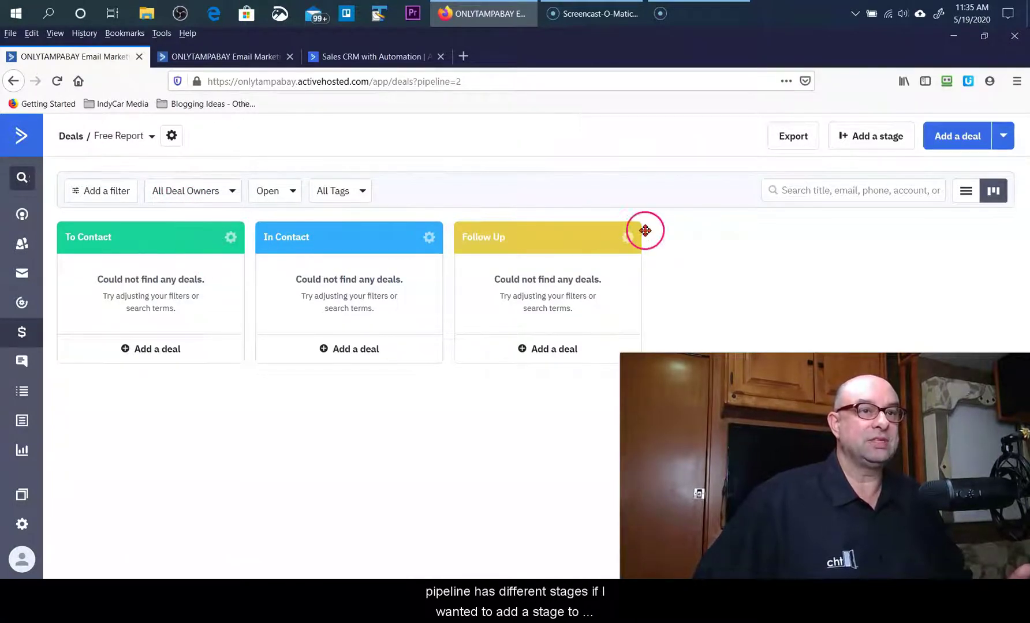
Add a blue-headed stage named 'Called - Left Voicemail' to the pipeline
{"action": "left_click", "coordinate": [876, 141]}
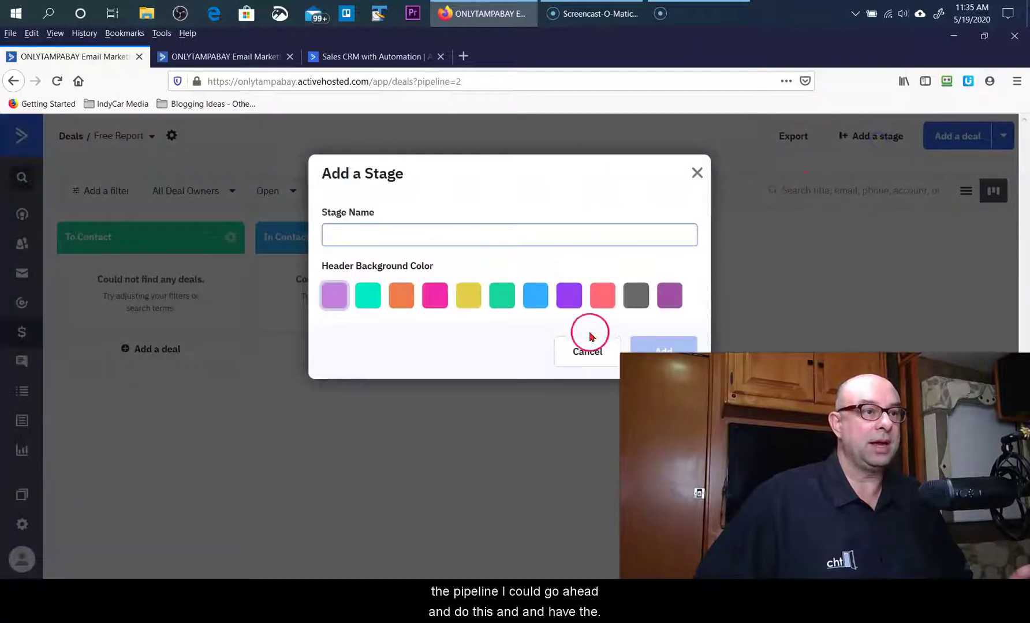
{"action": "left_click", "coordinate": [533, 299]}
{"action": "left_click", "coordinate": [492, 238]}
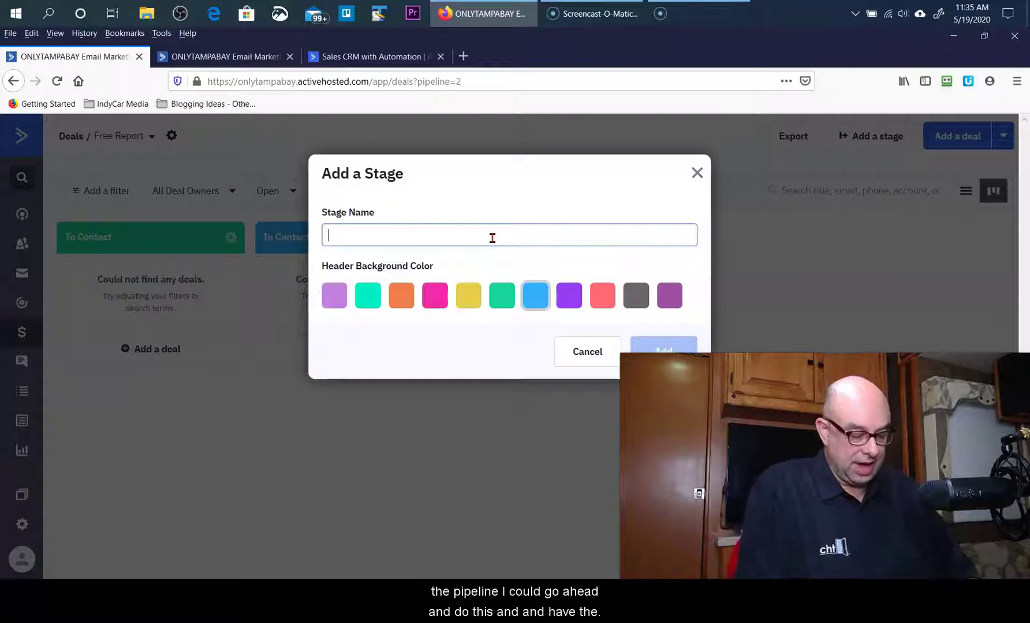
{"action": "type", "text": "Called"}
{"action": "left_click", "coordinate": [536, 279]}
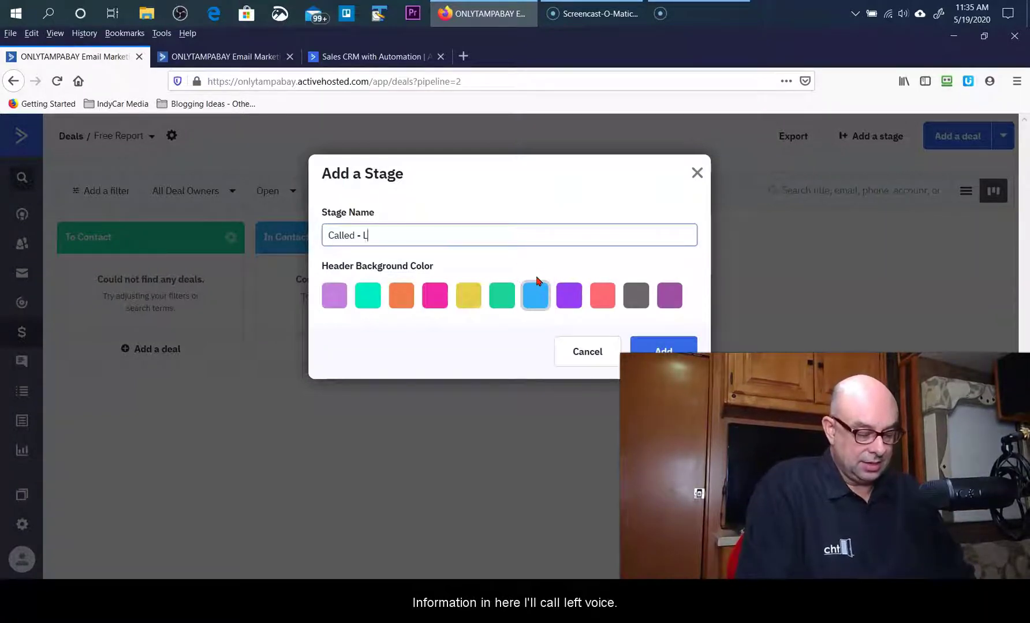
{"action": "type", "text": "lled - Left Voi"}
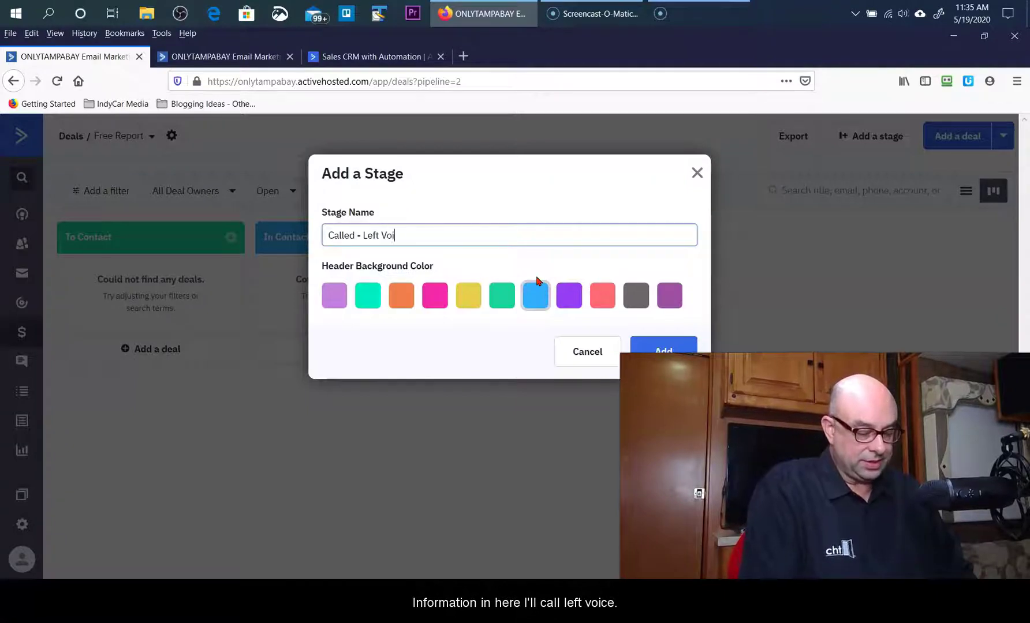
{"action": "type", "text": "cemail"}
{"action": "left_click", "coordinate": [701, 349]}
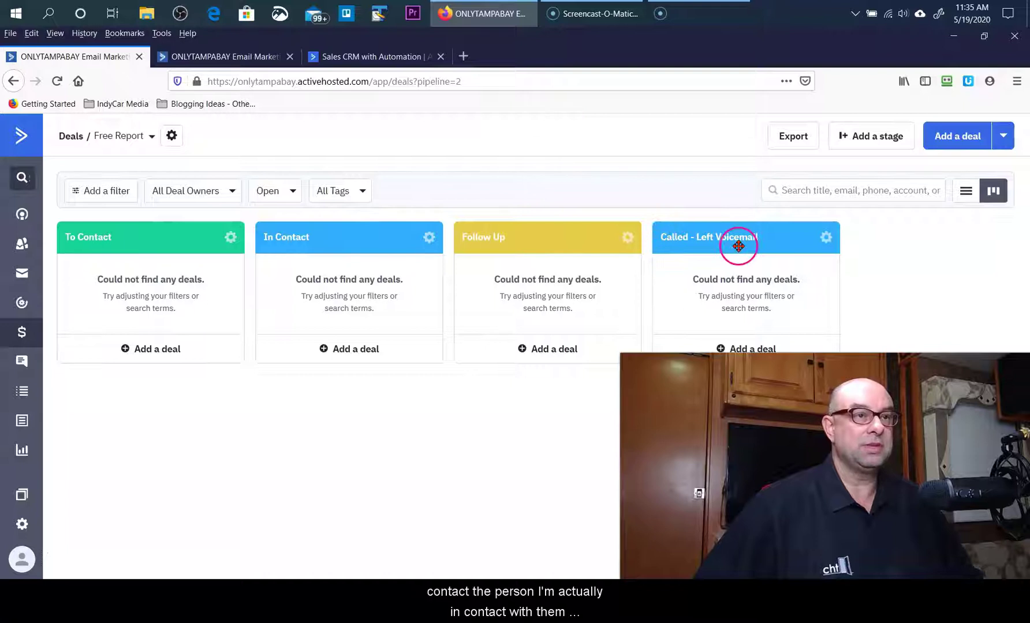
Move Called - Left Voicemail after To Contact and rename Follow Up to 'Prepare Quote'
{"action": "left_click_drag", "start_coordinate": [738, 247], "coordinate": [347, 308]}
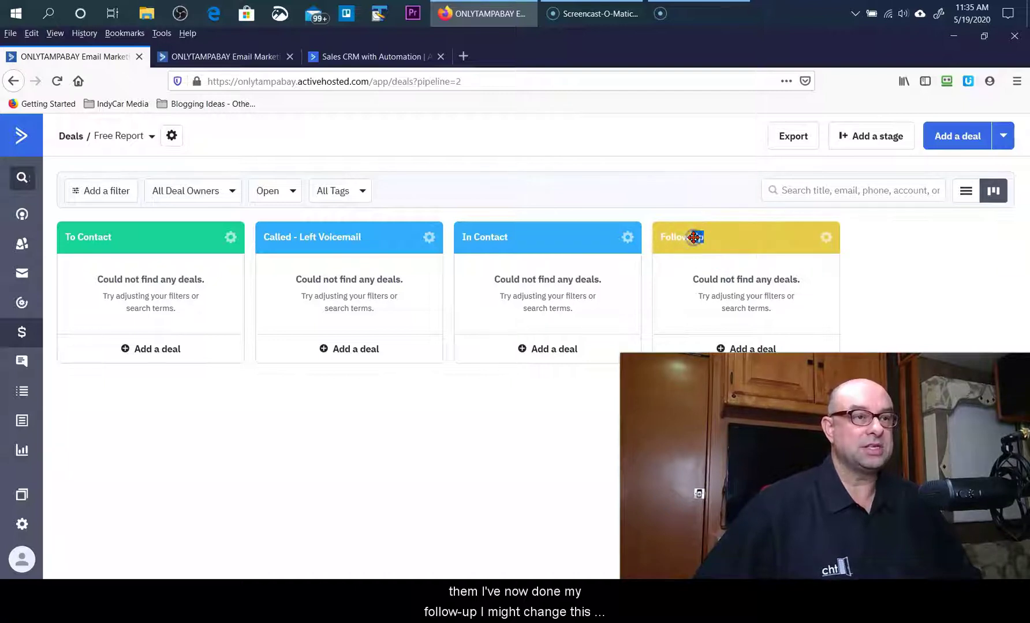
{"action": "left_click", "coordinate": [826, 238]}
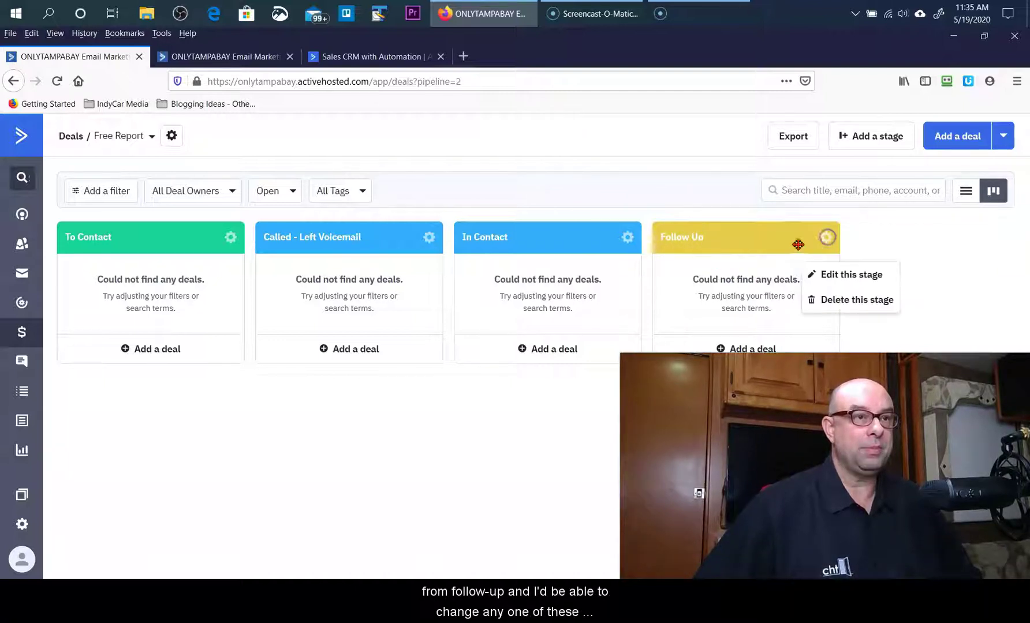
{"action": "left_click", "coordinate": [806, 280]}
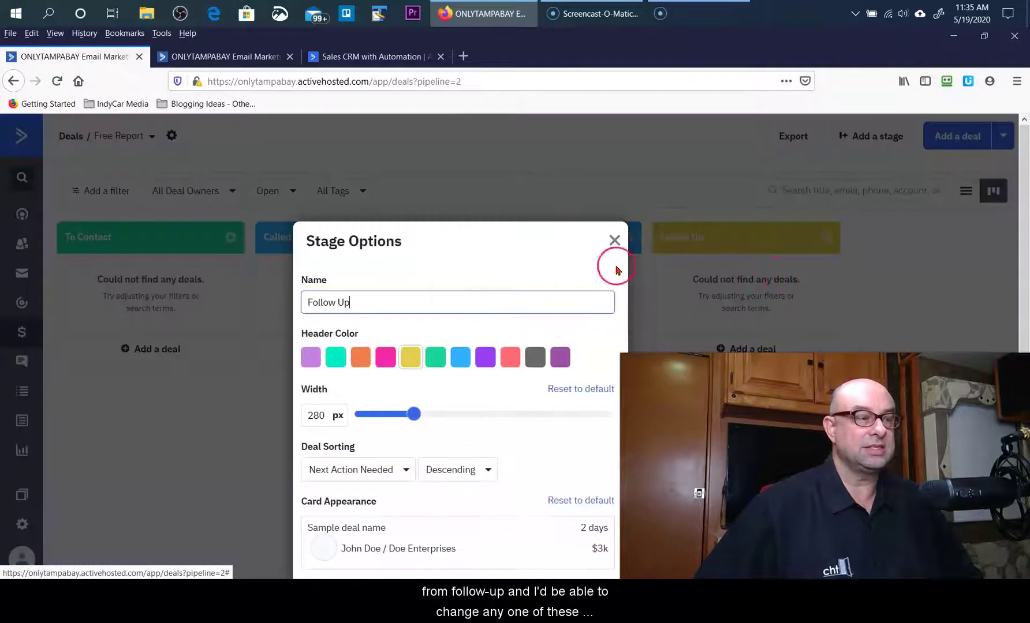
{"action": "left_click", "coordinate": [397, 301]}
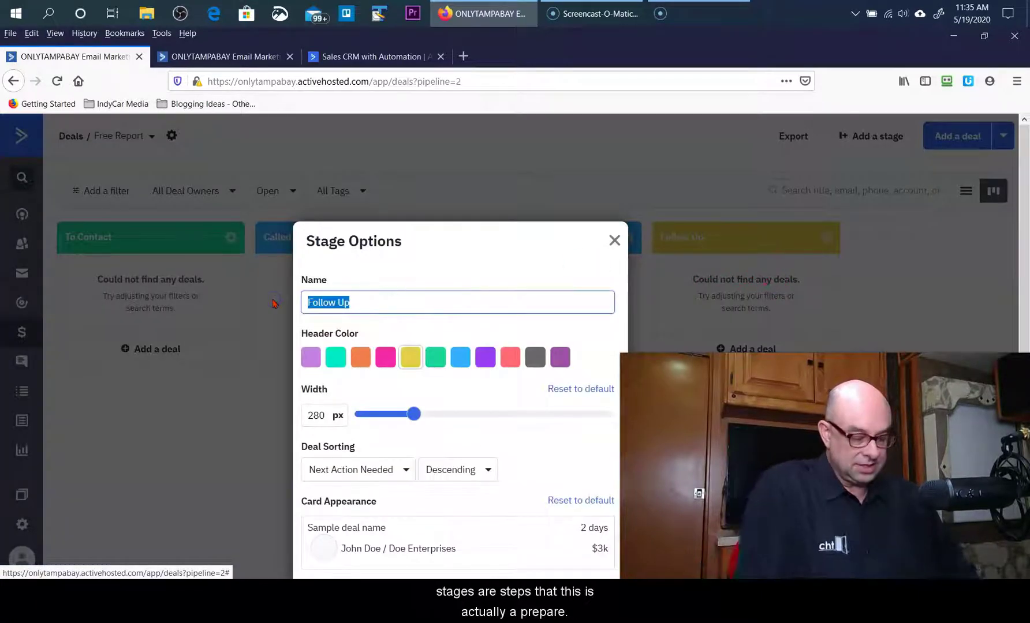
{"action": "type", "text": "Prep"}
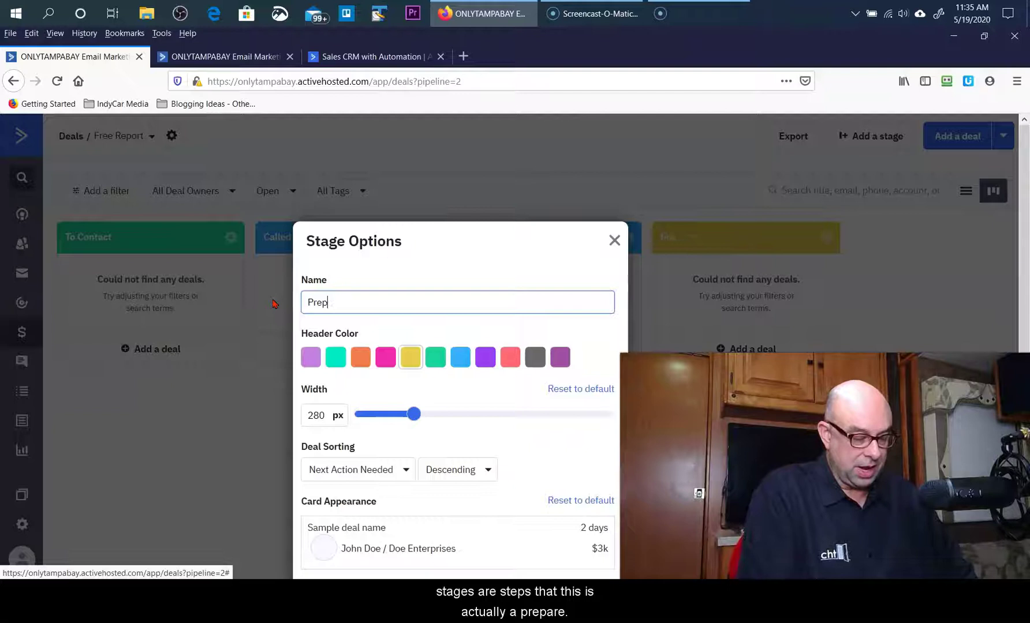
{"action": "type", "text": "are Quote"}
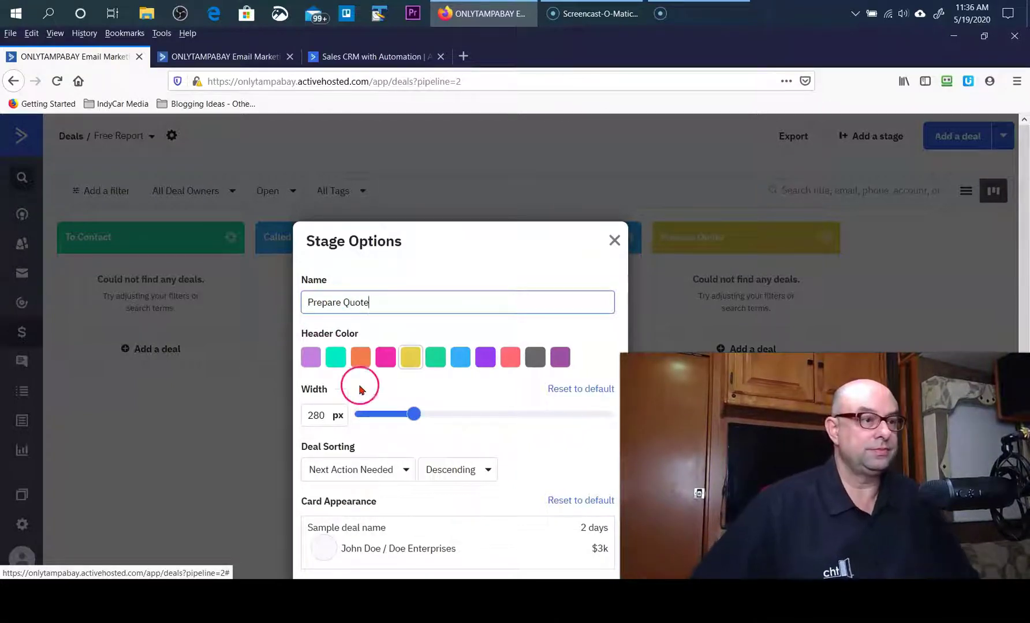
{"action": "scroll", "coordinate": [576, 241], "scroll_direction": "down", "scroll_amount": 2}
{"action": "left_click", "coordinate": [597, 400]}
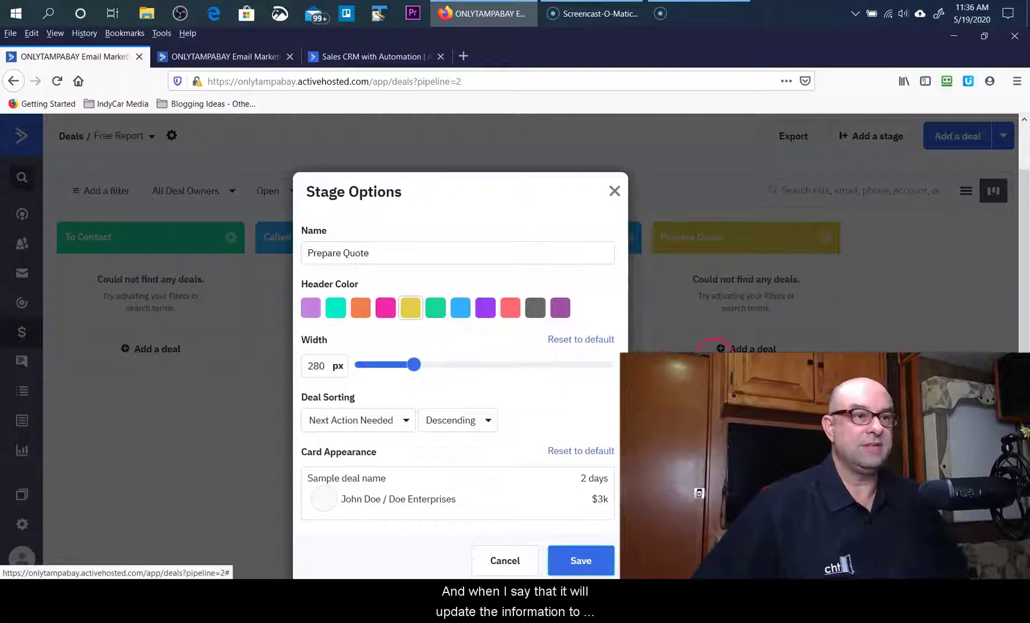
{"action": "left_click", "coordinate": [269, 221]}
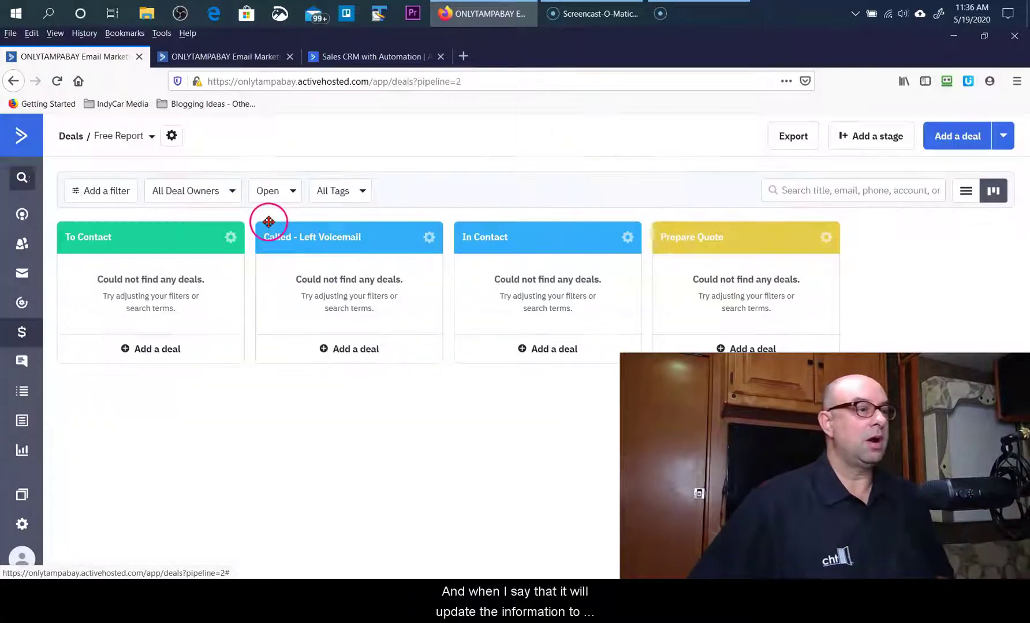
{"action": "left_click", "coordinate": [964, 192]}
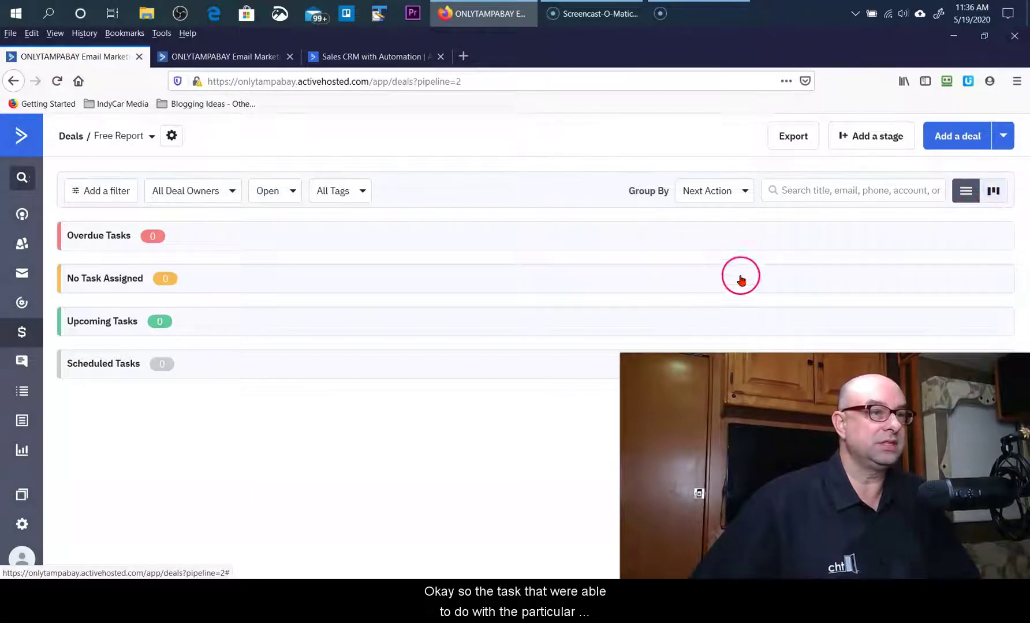
{"action": "left_click", "coordinate": [993, 191]}
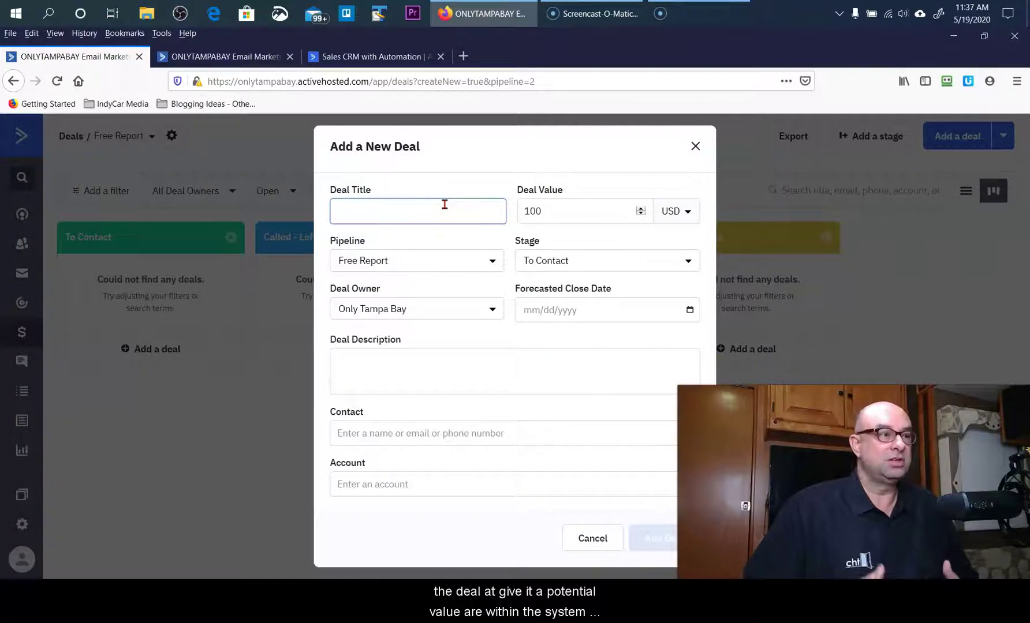
Place the cursor in the Deal Title field of the blank new-deal form
{"action": "left_click", "coordinate": [442, 213]}
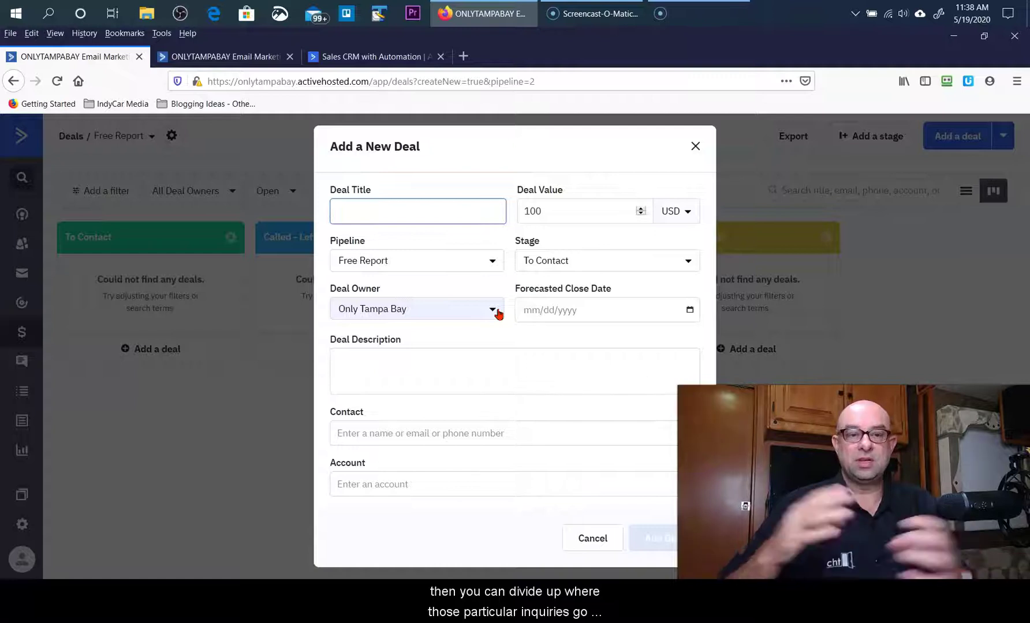
Close the new-deal form and dismiss the Add a filter field list
{"action": "left_click", "coordinate": [513, 323]}
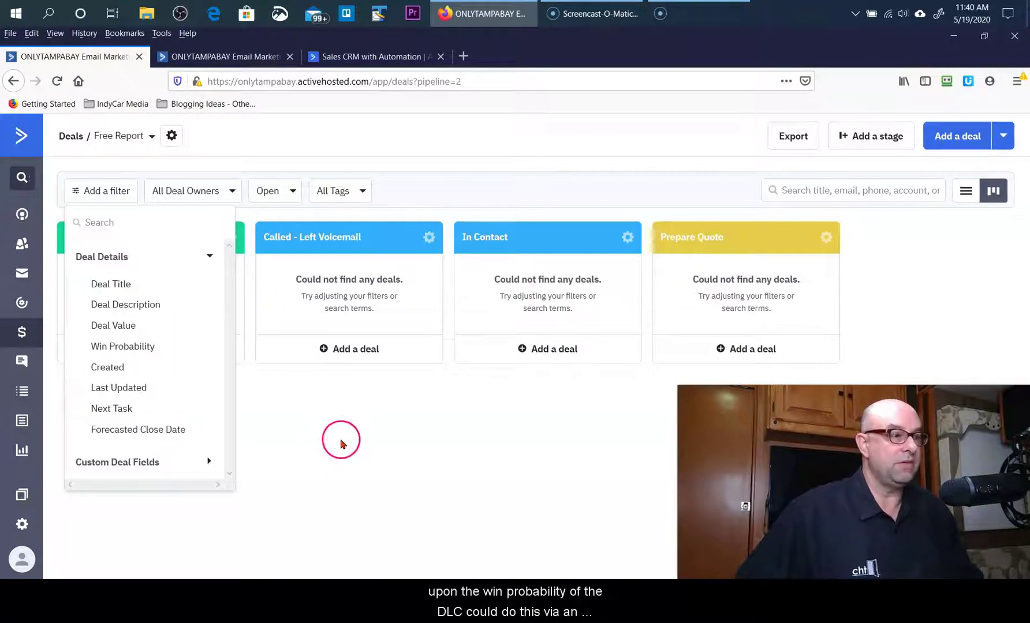
{"action": "left_click", "coordinate": [361, 480]}
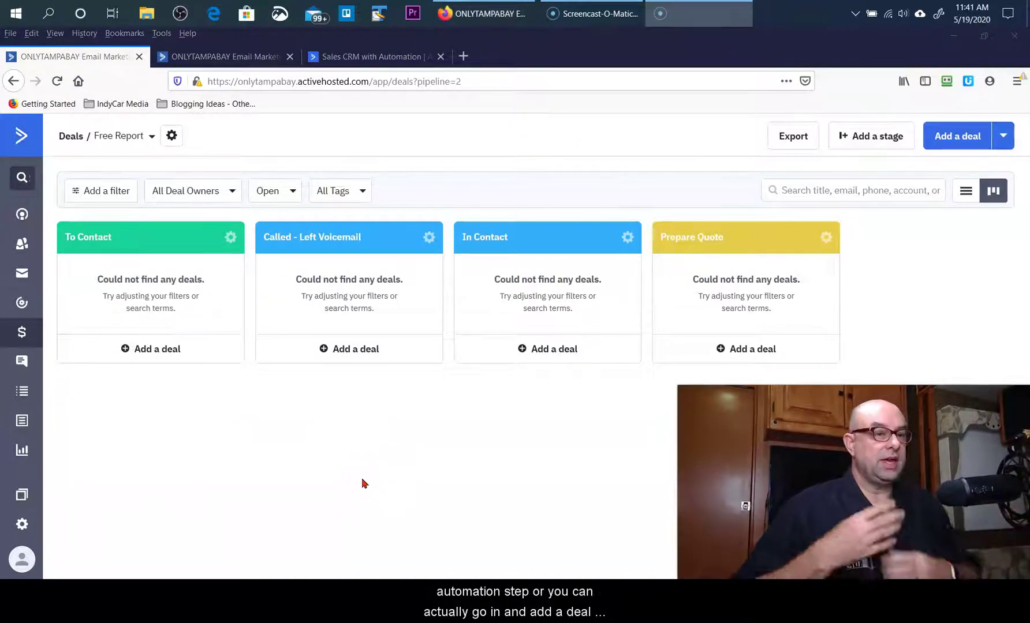
Start a new To Contact deal titled 'Westend Renovation' with a value of 5000
{"action": "left_click", "coordinate": [156, 353]}
{"action": "left_click", "coordinate": [157, 350]}
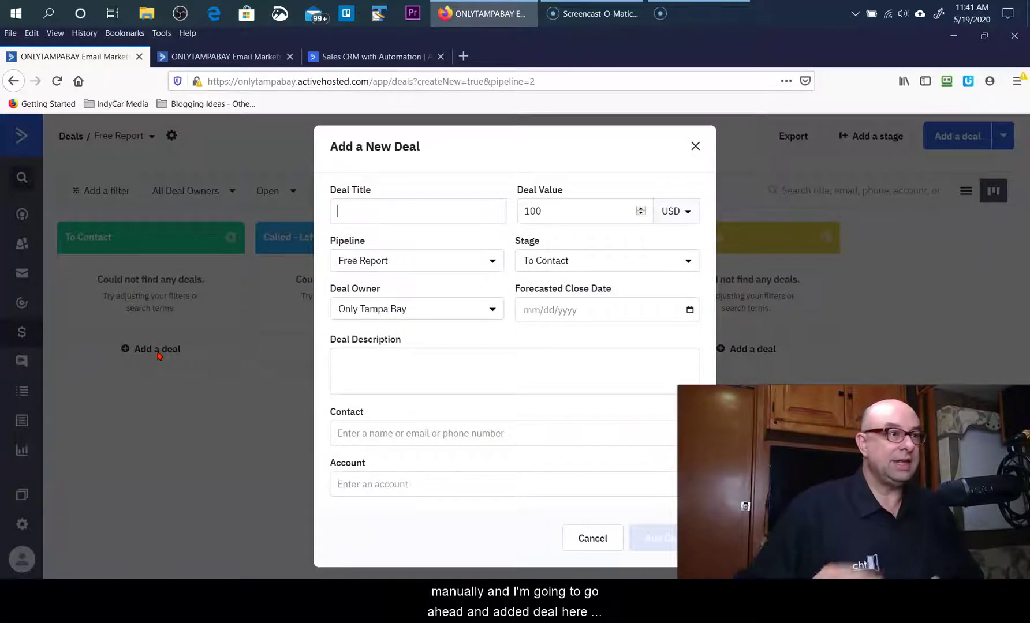
{"action": "left_click", "coordinate": [355, 210]}
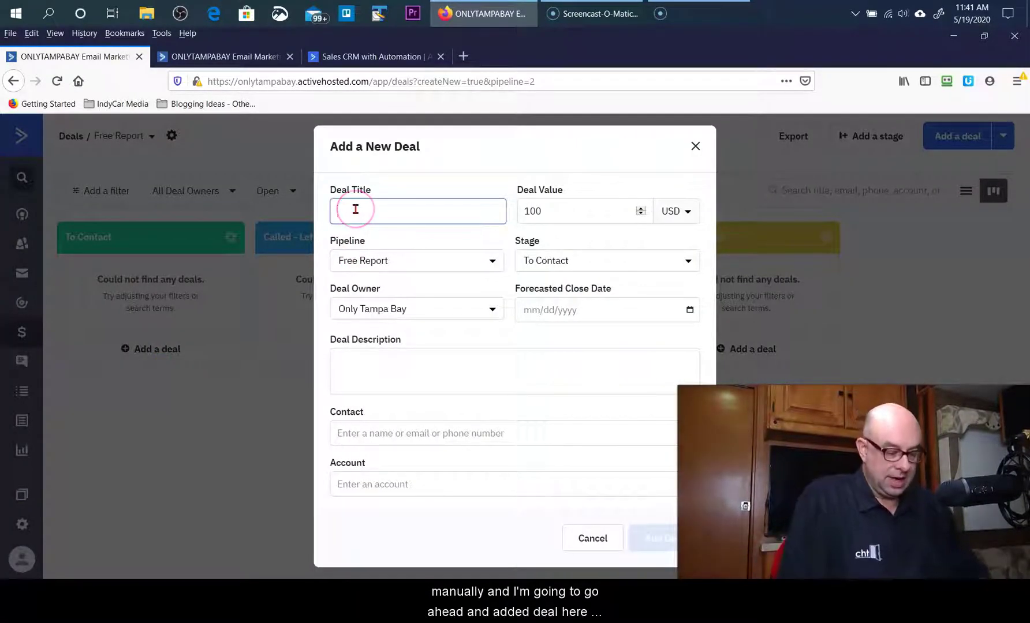
{"action": "type", "text": "Westend R"}
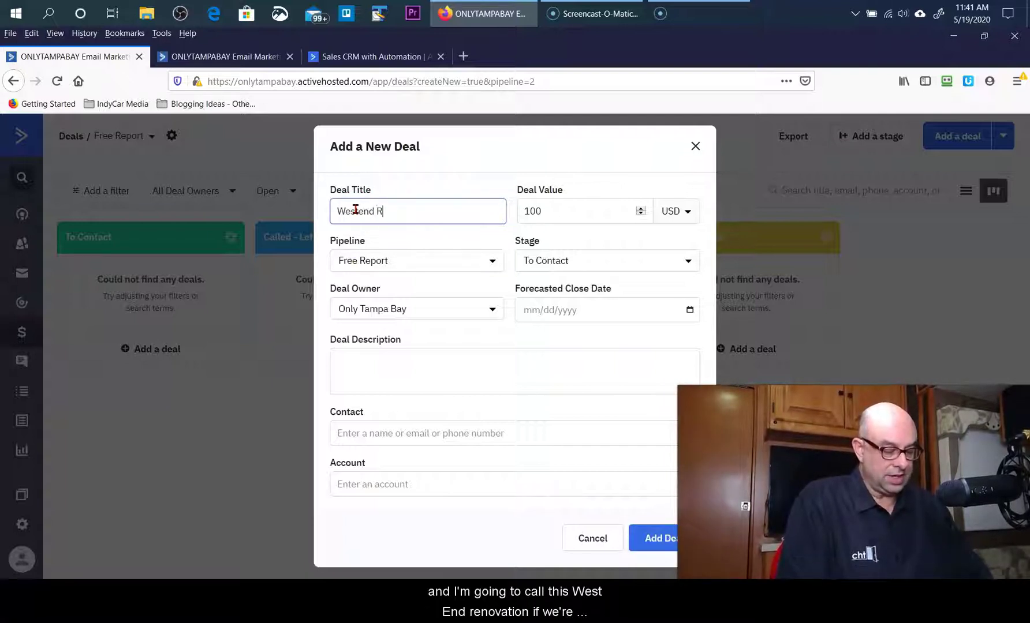
{"action": "type", "text": "enovation"}
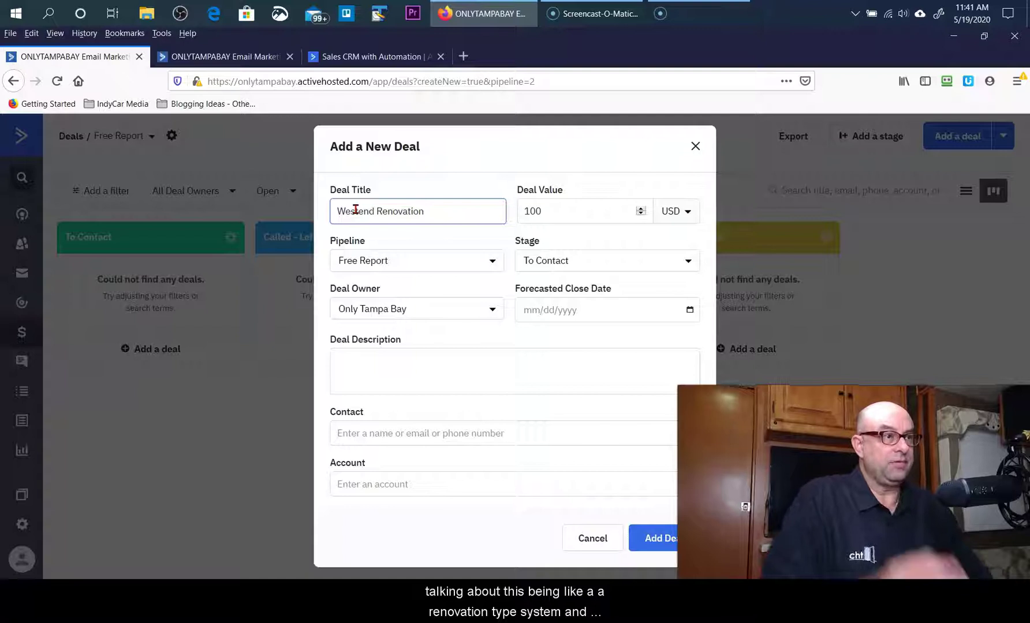
{"action": "left_click", "coordinate": [381, 198]}
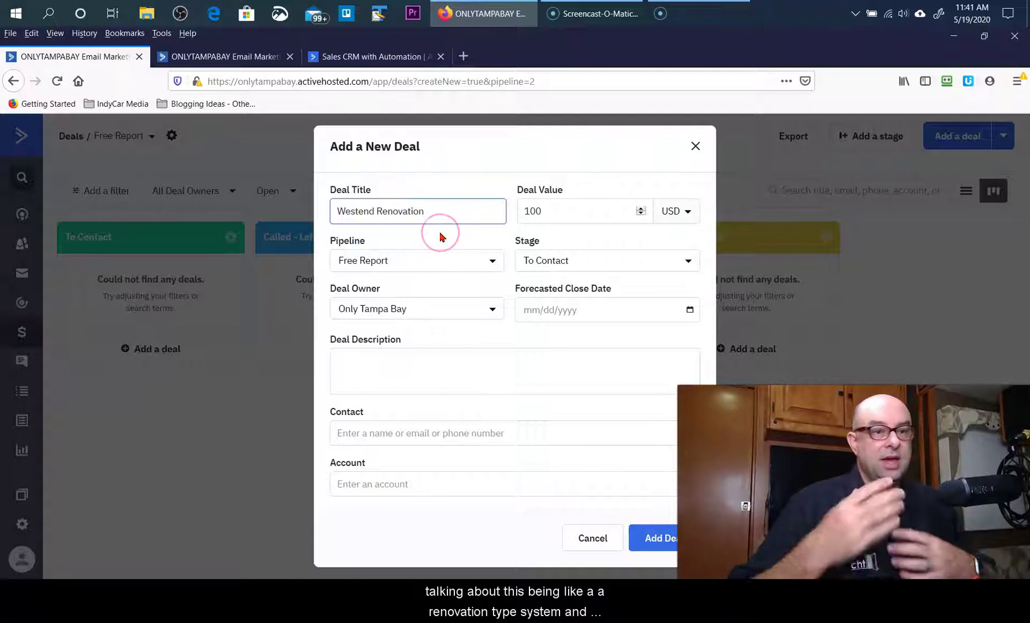
{"action": "left_click", "coordinate": [530, 210]}
{"action": "type", "text": "5000"}
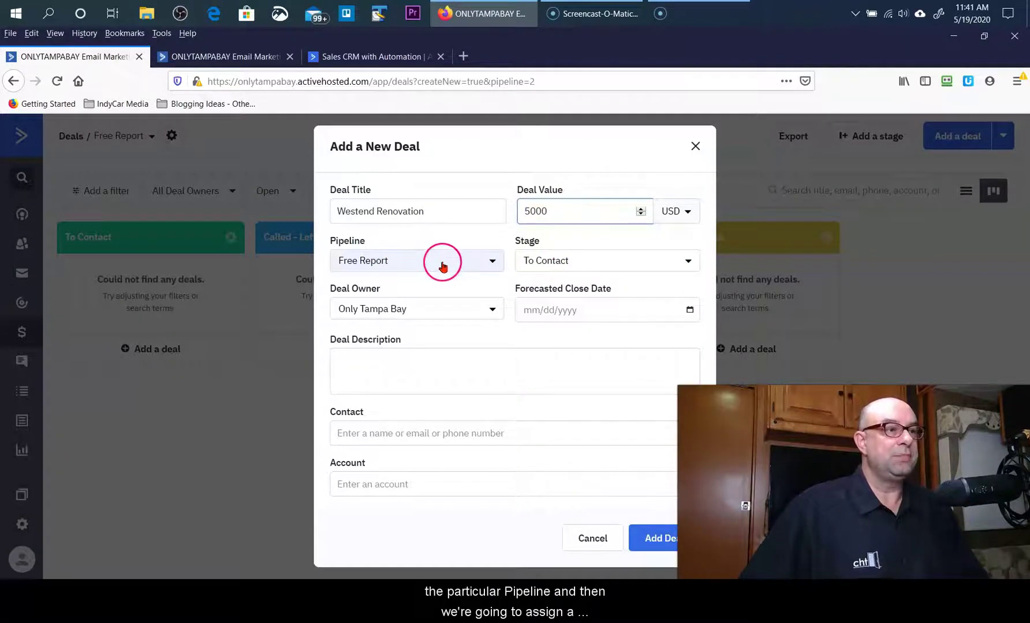
Search contacts, link the matching contact to the deal, and add the deal
{"action": "left_click", "coordinate": [416, 433]}
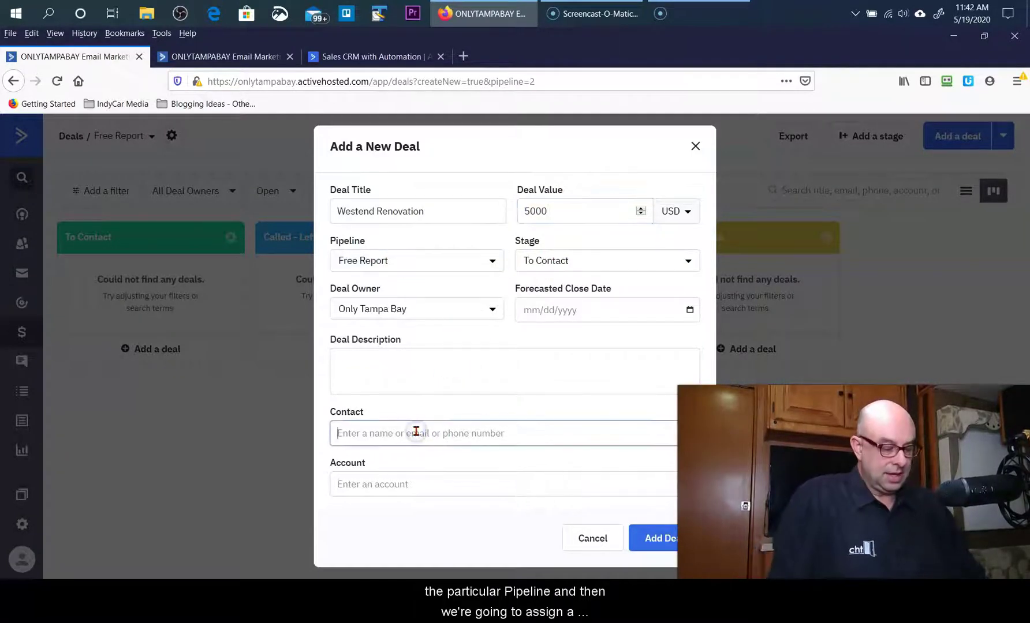
{"action": "type", "text": "Free"}
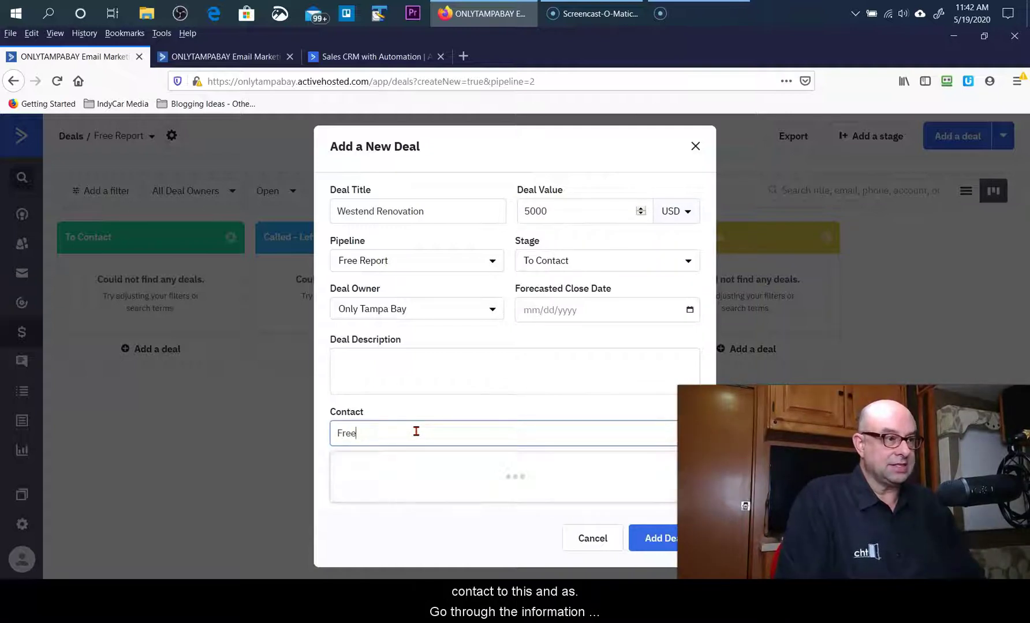
{"action": "key", "text": "BackSpace"}
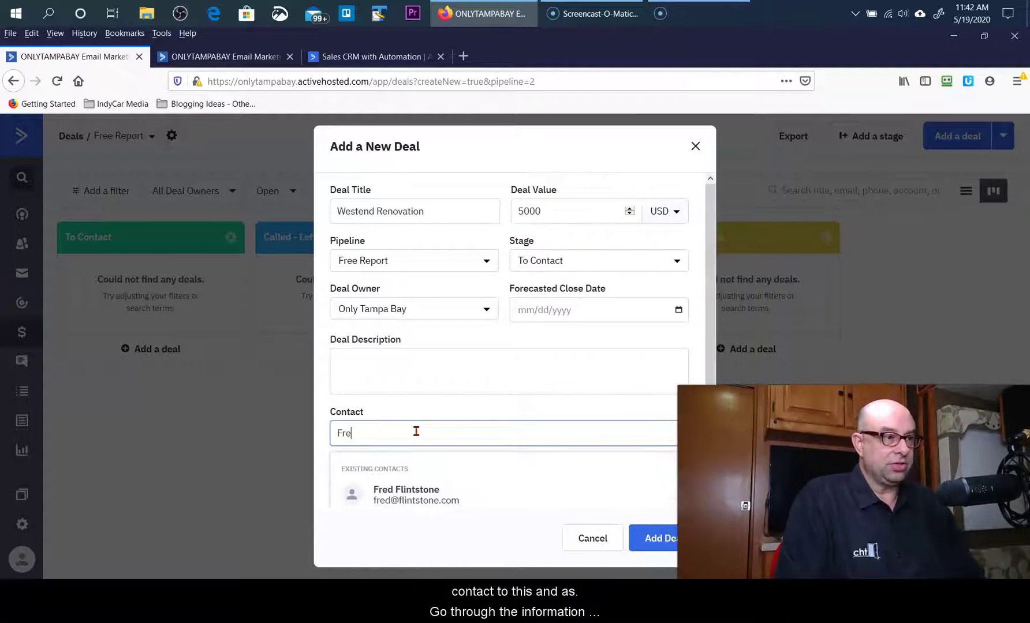
{"action": "left_click", "coordinate": [420, 497]}
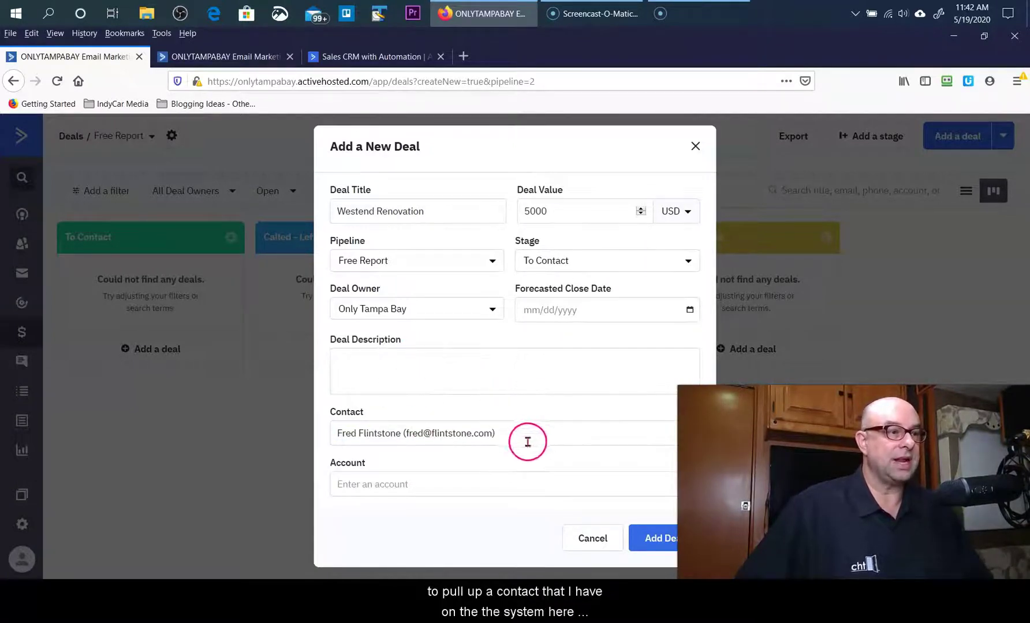
{"action": "left_click", "coordinate": [414, 363]}
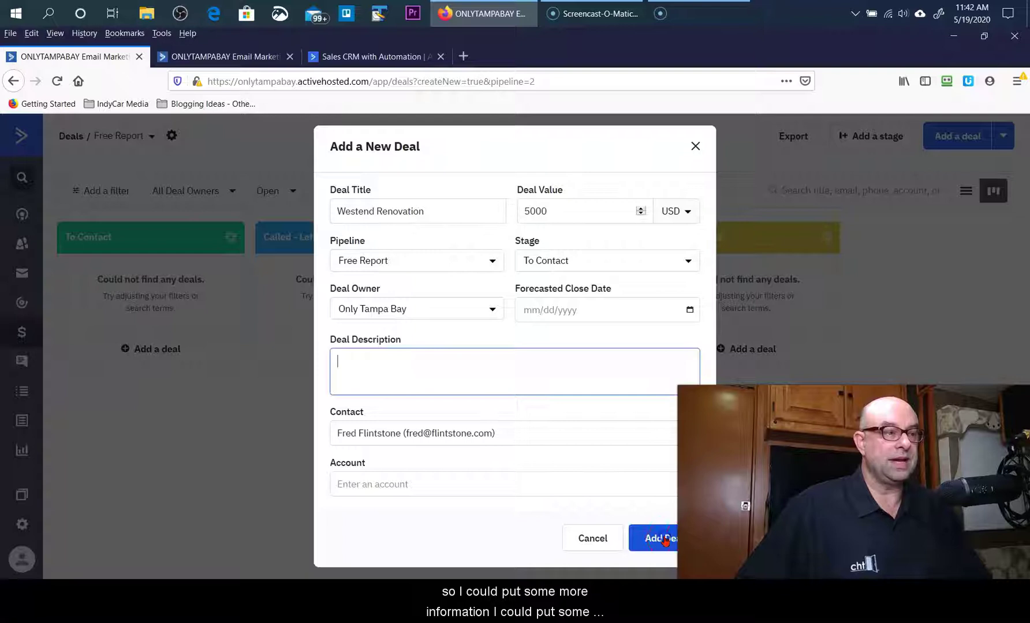
{"action": "left_click", "coordinate": [665, 541]}
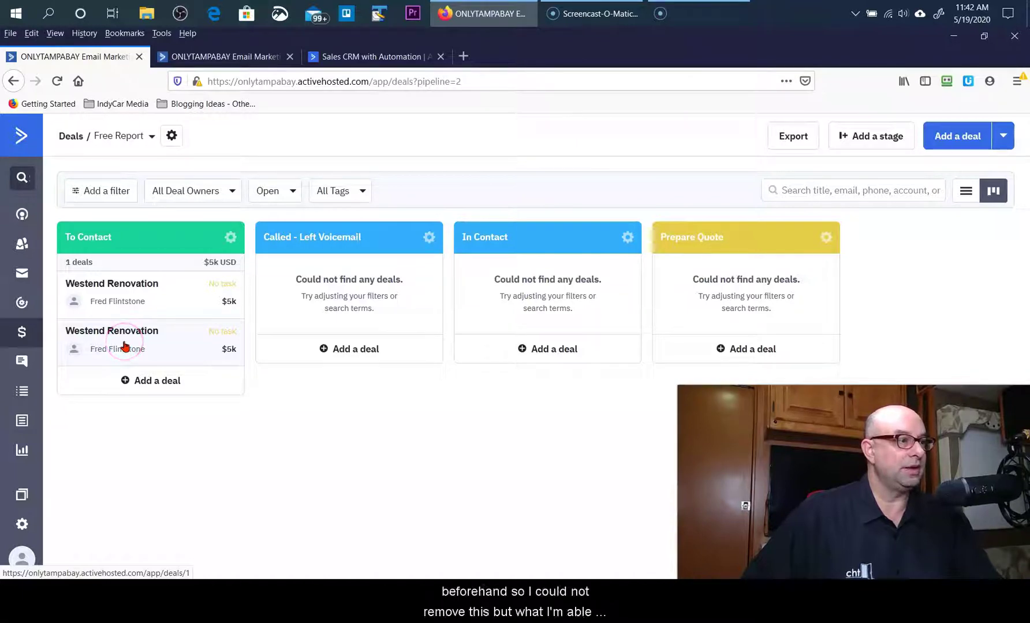
Open the Westend Renovation deal card from the To Contact column
{"action": "mouse_move", "coordinate": [125, 346]}
{"action": "left_mouse_down"}
{"action": "mouse_move", "coordinate": [114, 346]}
{"action": "mouse_move", "coordinate": [101, 304]}
{"action": "mouse_move", "coordinate": [218, 311]}
{"action": "mouse_move", "coordinate": [173, 304]}
{"action": "mouse_move", "coordinate": [225, 299]}
{"action": "mouse_move", "coordinate": [140, 296]}
{"action": "left_mouse_up"}
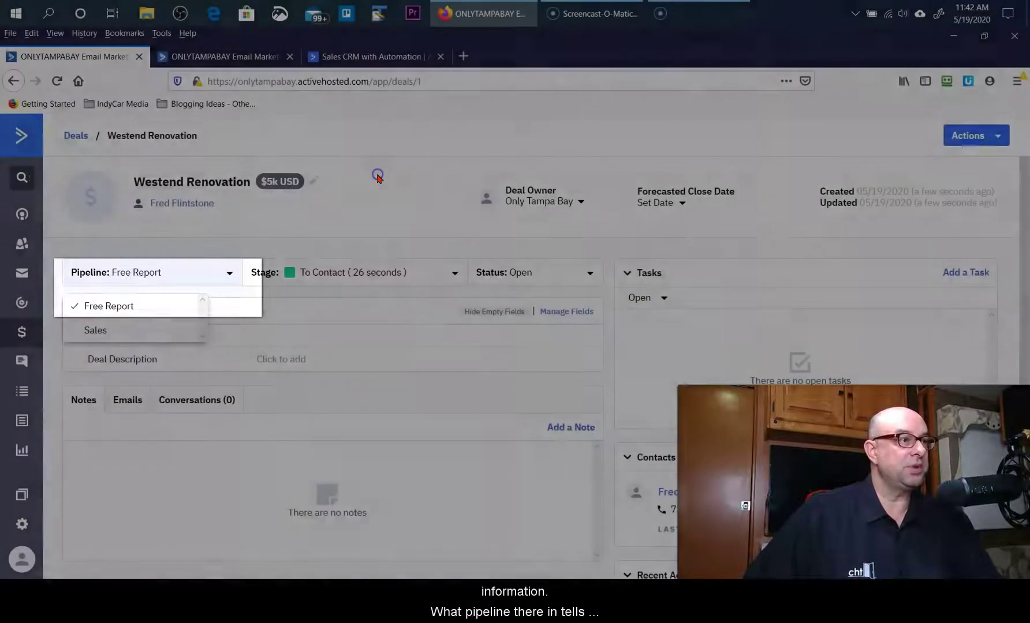
Review the deal page: close the Pipeline choices, view the empty Emails section, open Actions
{"action": "left_click", "coordinate": [378, 176]}
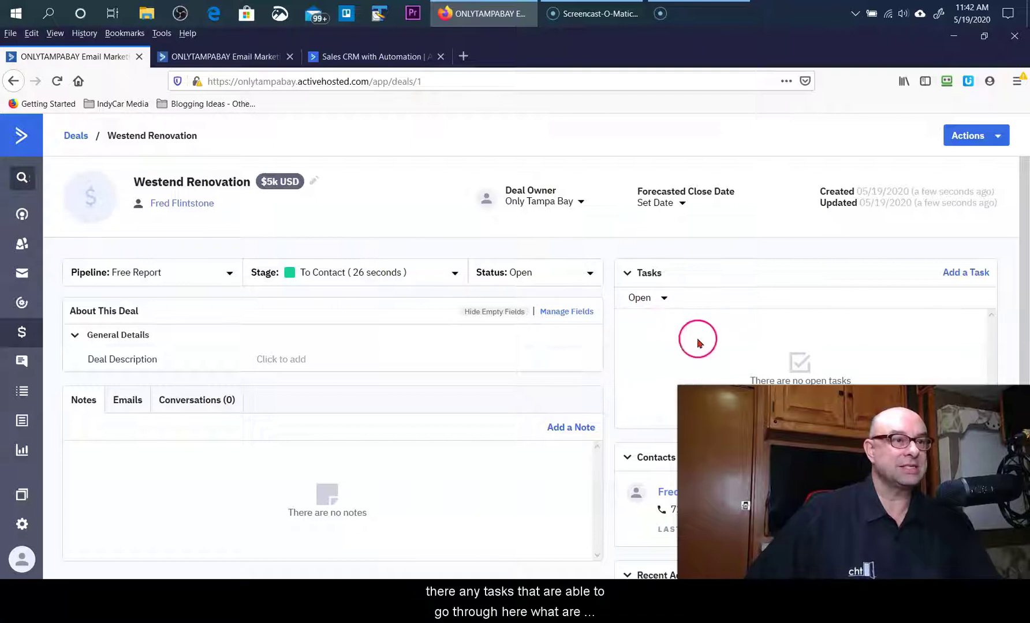
{"action": "scroll", "coordinate": [661, 379], "scroll_direction": "down", "scroll_amount": 4}
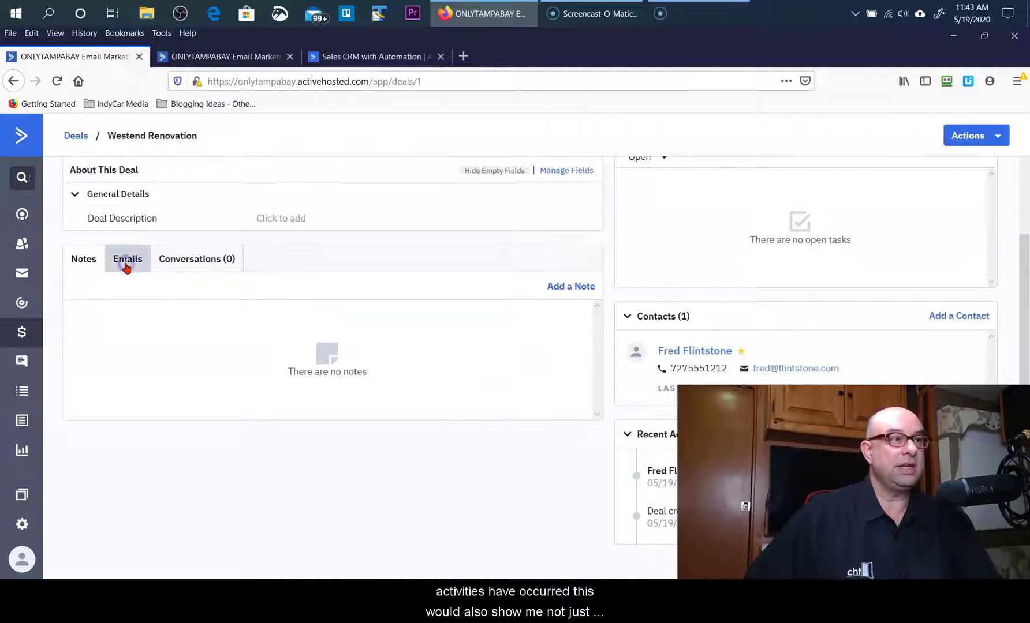
{"action": "left_click", "coordinate": [126, 265]}
{"action": "scroll", "coordinate": [326, 346], "scroll_direction": "up", "scroll_amount": 4}
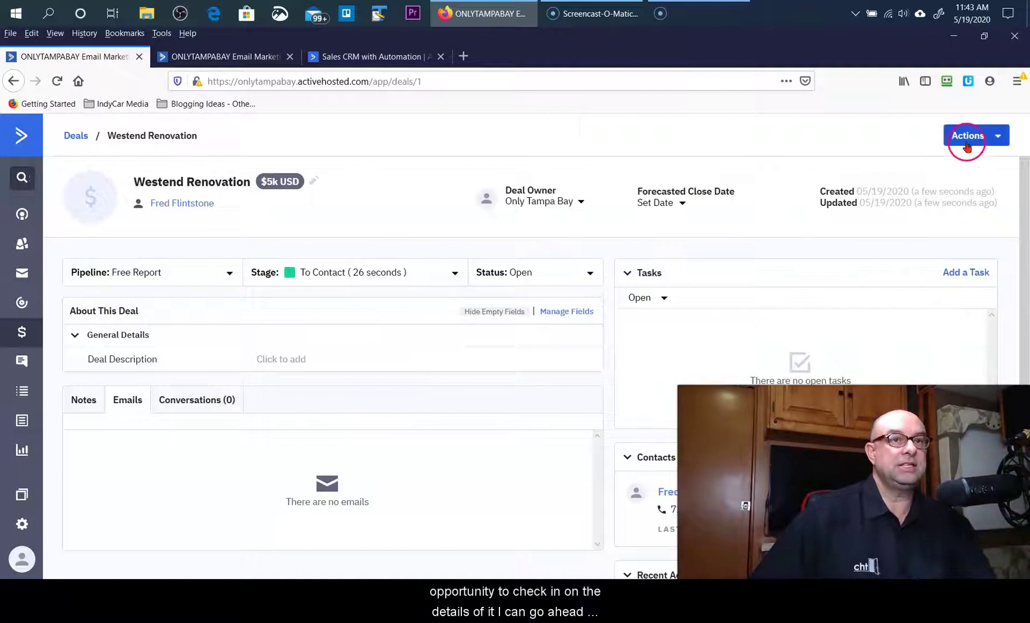
{"action": "left_click", "coordinate": [997, 139]}
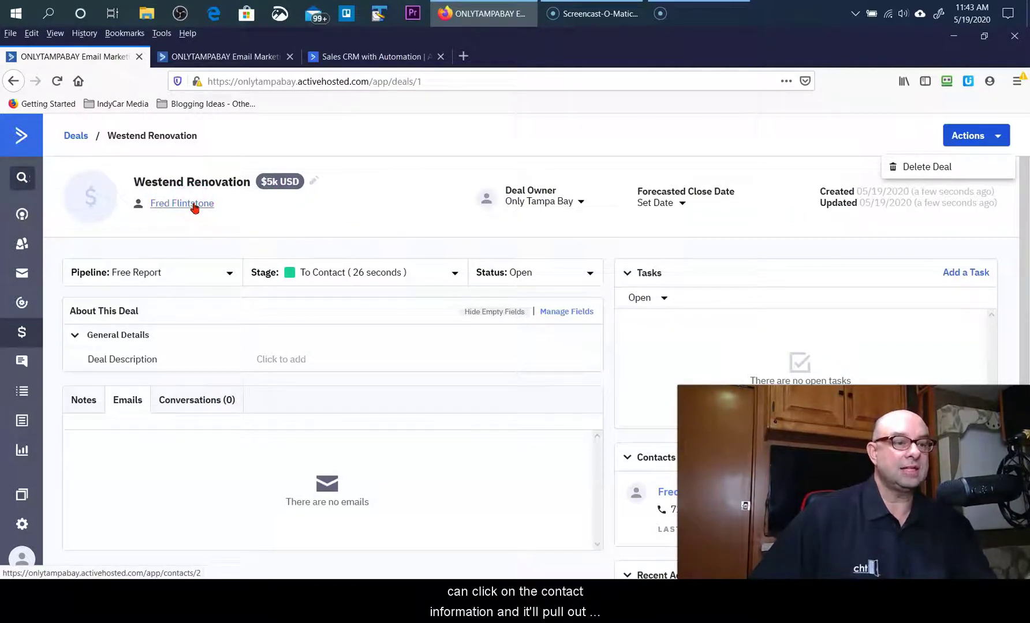
View the linked contact's record and its Free Report list subscription, then return to Deals
{"action": "left_click", "coordinate": [340, 253]}
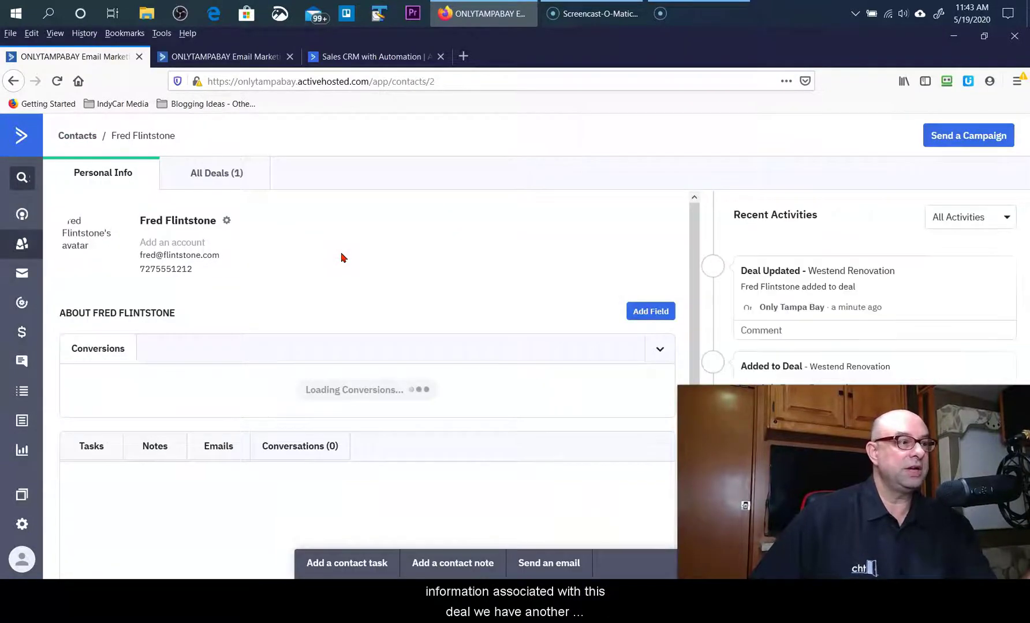
{"action": "left_click", "coordinate": [453, 289]}
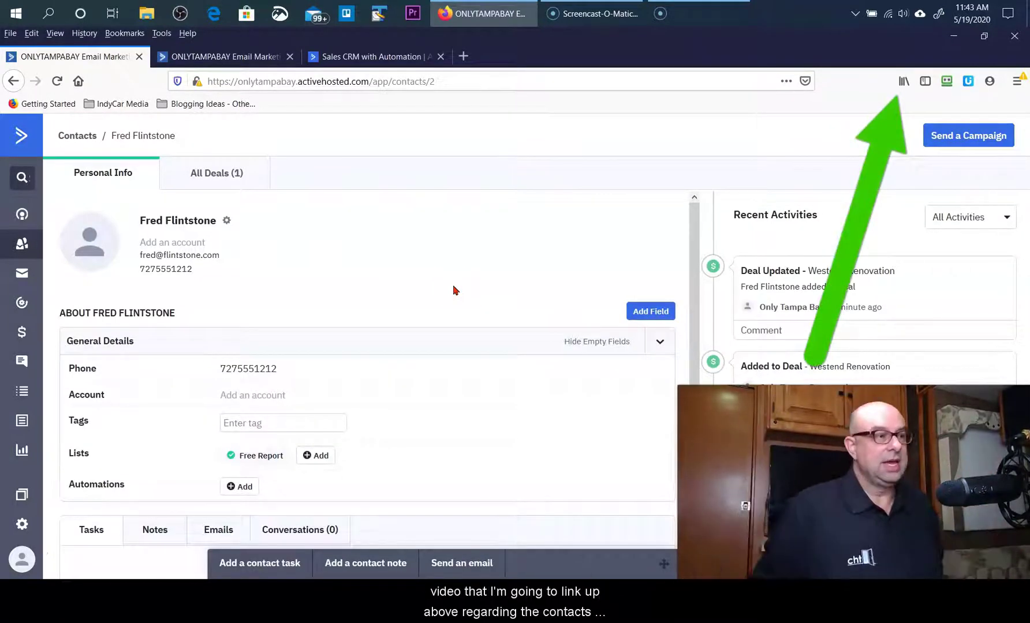
{"action": "left_click", "coordinate": [451, 245]}
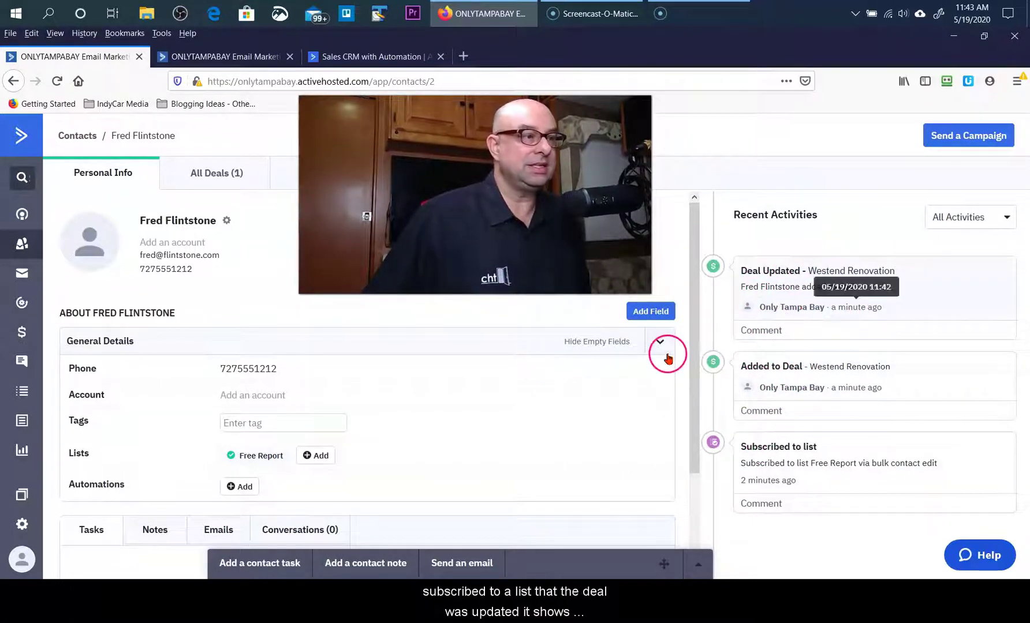
{"action": "scroll", "coordinate": [432, 362], "scroll_direction": "down", "scroll_amount": 2}
{"action": "scroll", "coordinate": [433, 362], "scroll_direction": "down", "scroll_amount": 1}
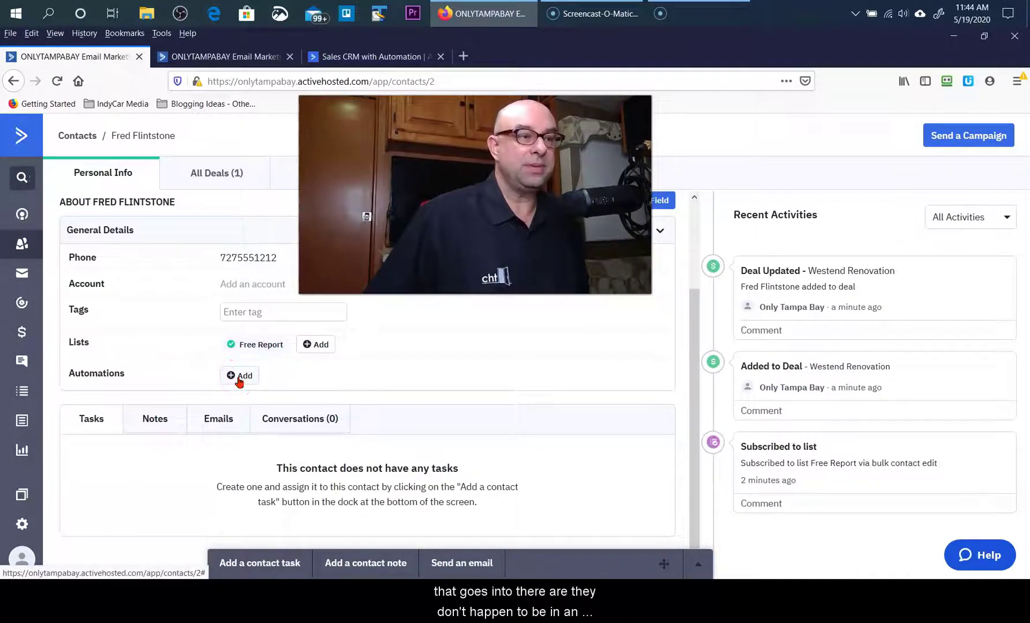
{"action": "left_click", "coordinate": [258, 377]}
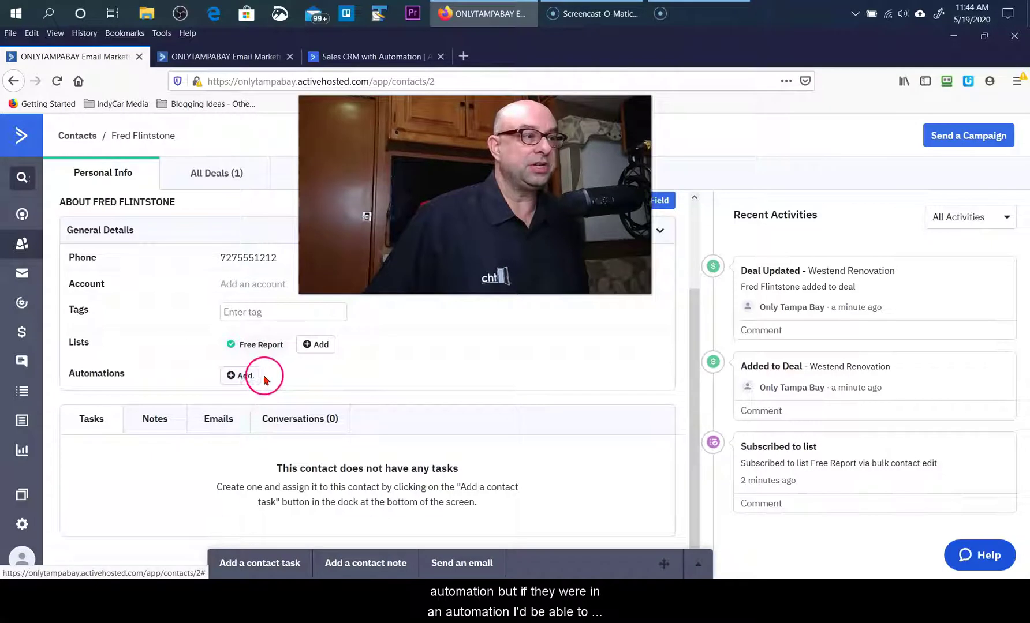
{"action": "left_click", "coordinate": [268, 346]}
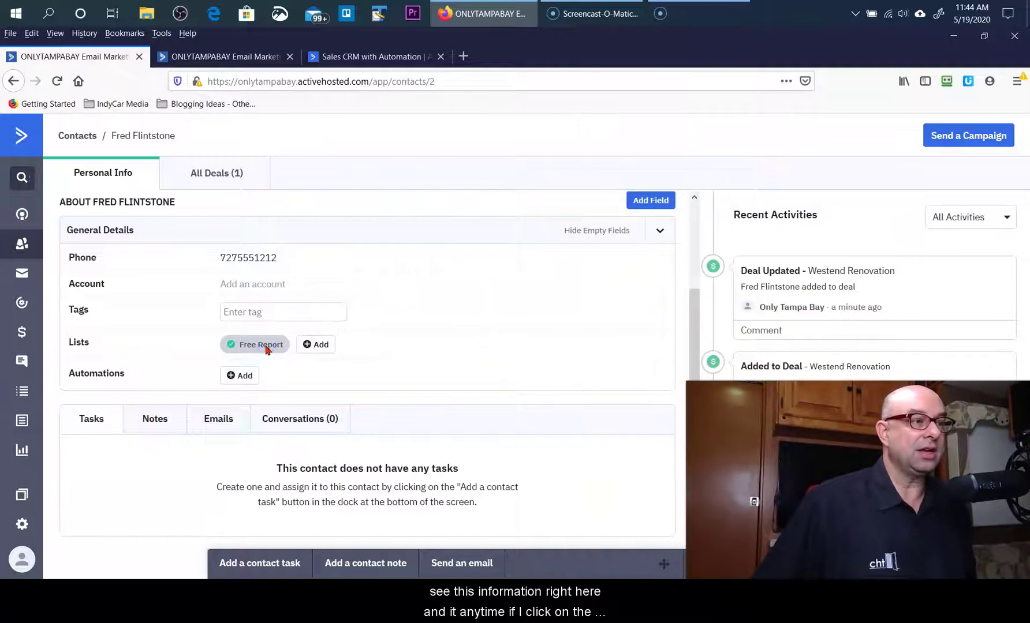
{"action": "left_click", "coordinate": [267, 348]}
{"action": "left_click", "coordinate": [379, 220]}
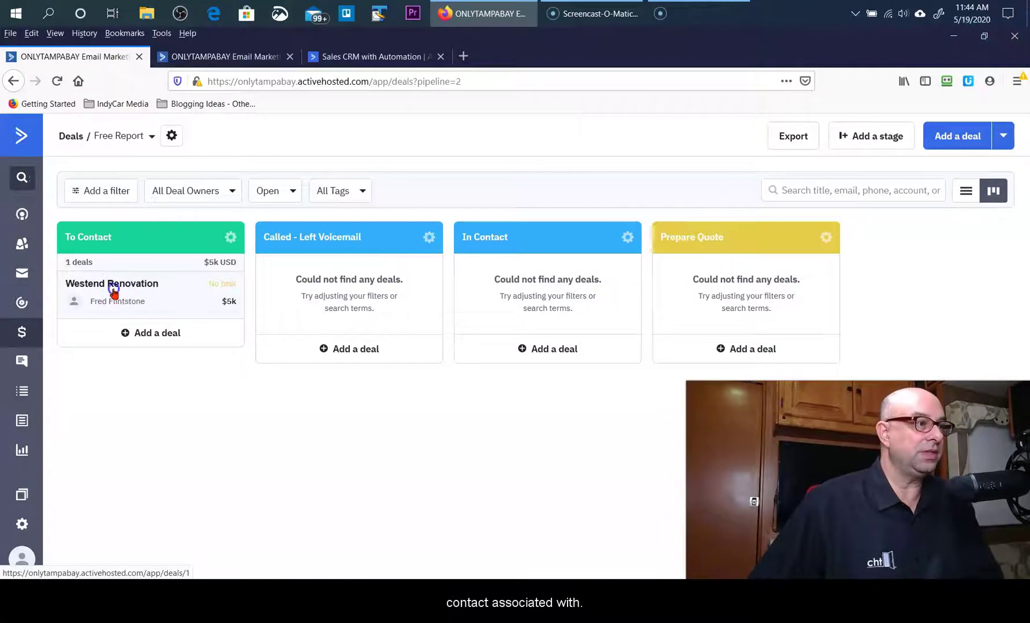
Move the Westend Renovation deal through Called - Left Voicemail into In Contact
{"action": "left_click_drag", "start_coordinate": [113, 291], "coordinate": [314, 279]}
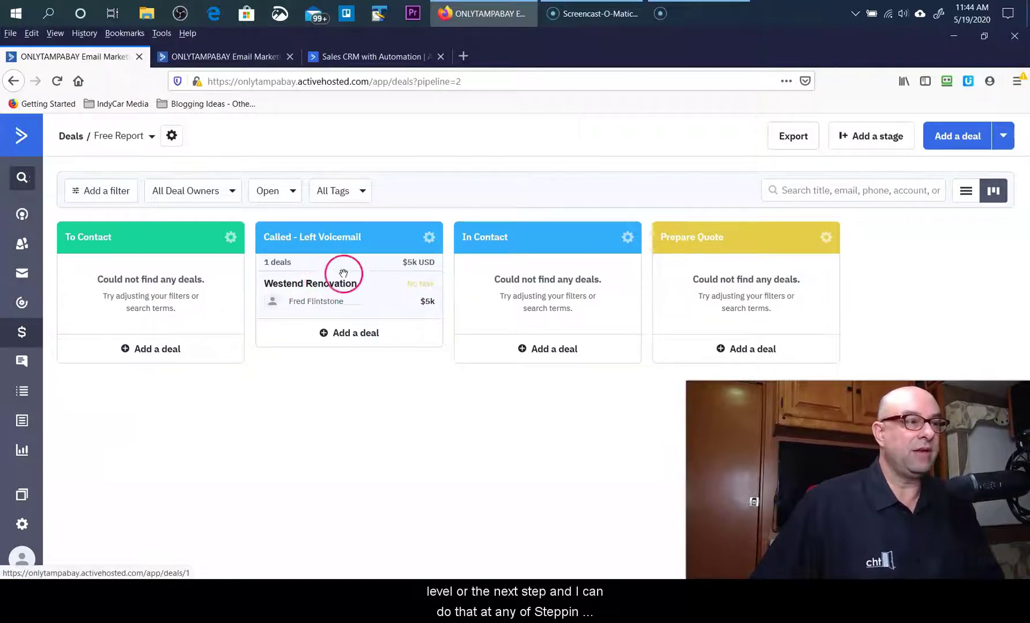
{"action": "left_click_drag", "start_coordinate": [304, 296], "coordinate": [500, 296]}
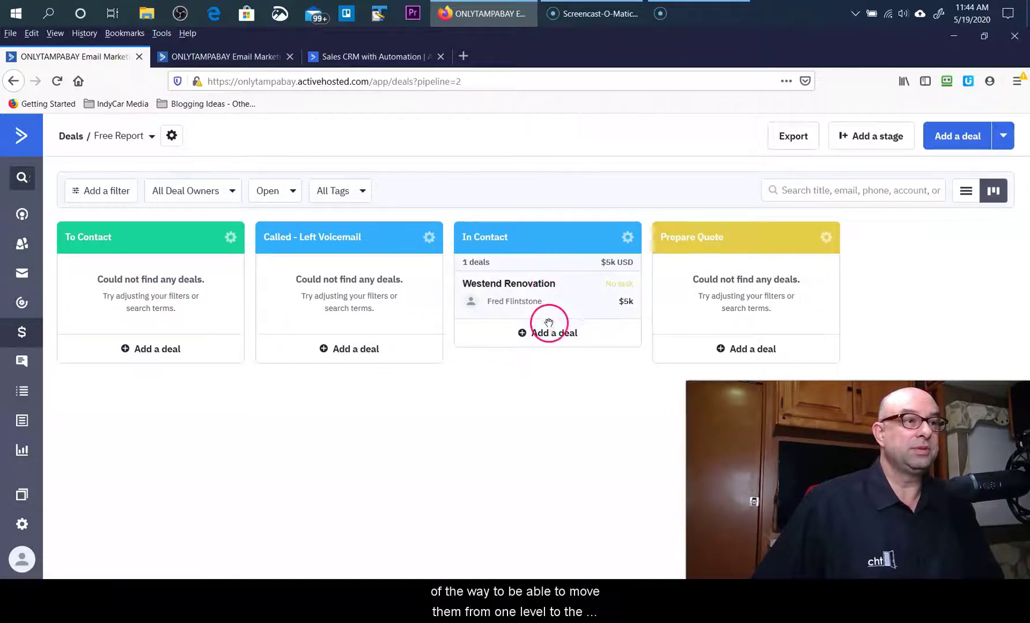
Reopen the Westend Renovation deal and review its recent activity showing the move to In Contact
{"action": "left_click", "coordinate": [522, 294]}
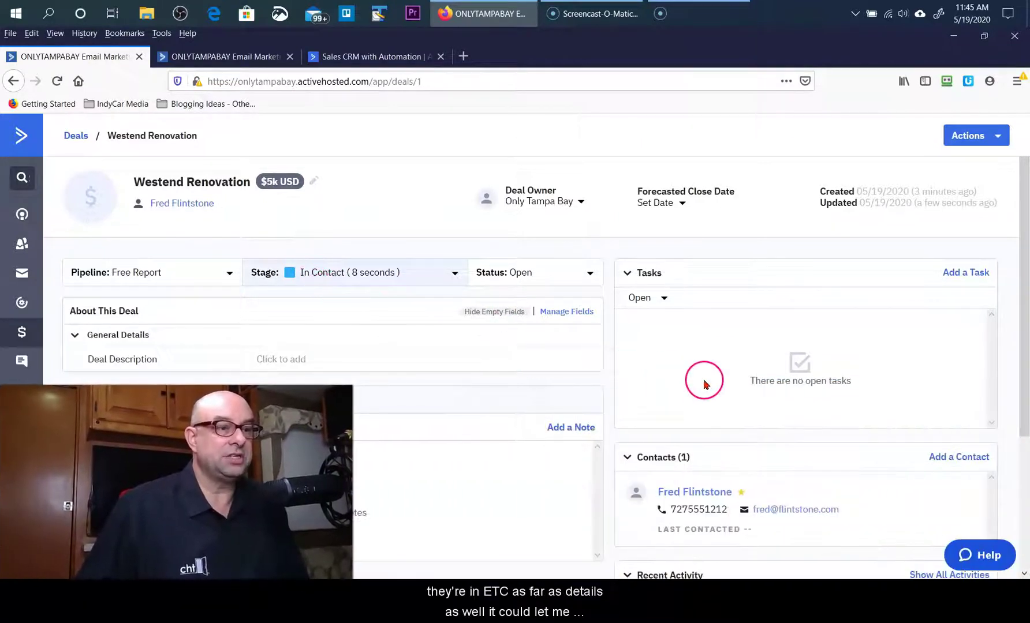
{"action": "scroll", "coordinate": [703, 379], "scroll_direction": "down", "scroll_amount": 3}
{"action": "scroll", "coordinate": [704, 382], "scroll_direction": "down", "scroll_amount": 3}
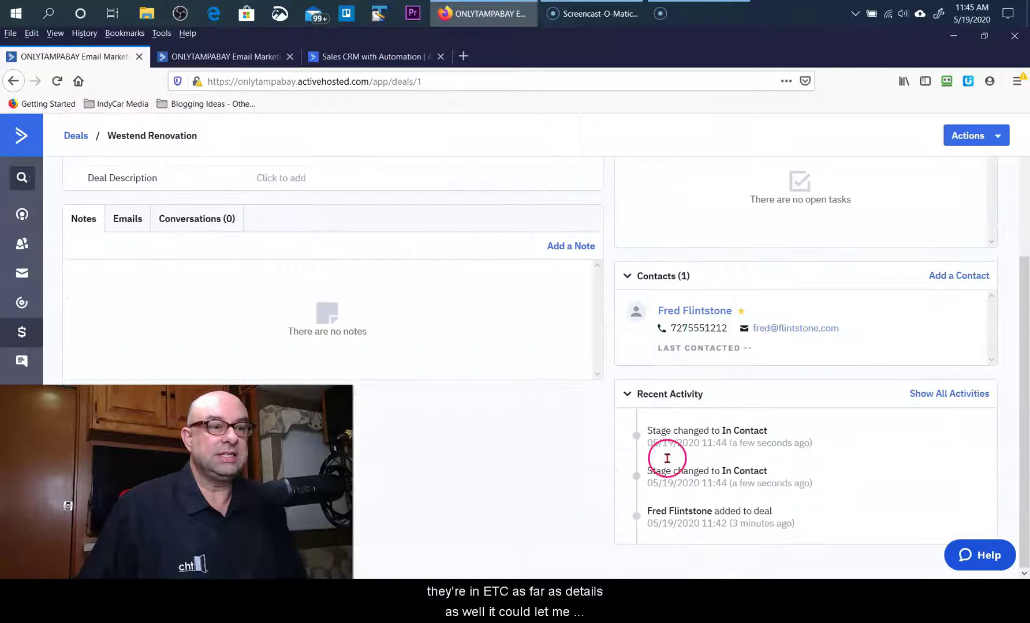